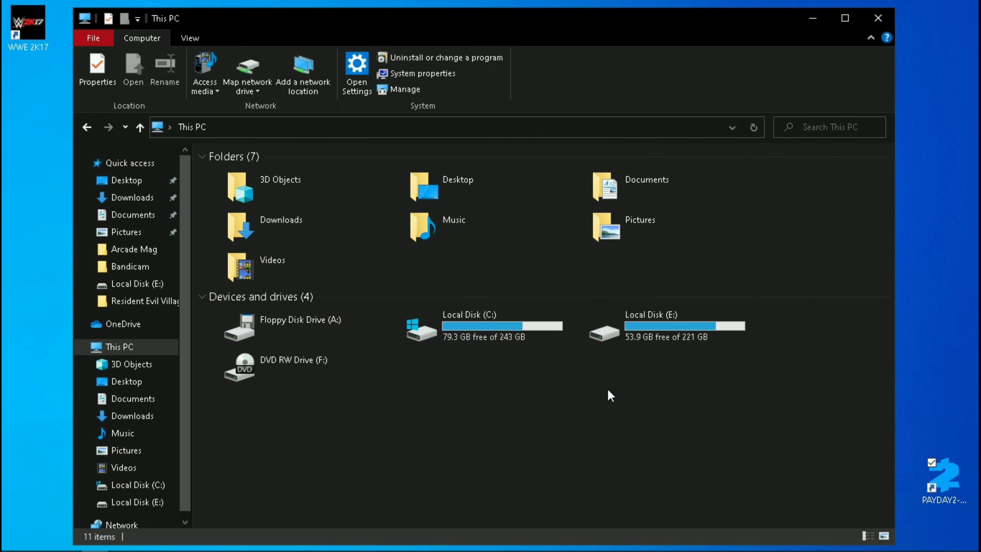
# Browse C:\Users\your profile\AppData\Local\PAYDAY 2 and select the renderer_settings file
pyautogui.doubleClick(473, 336)
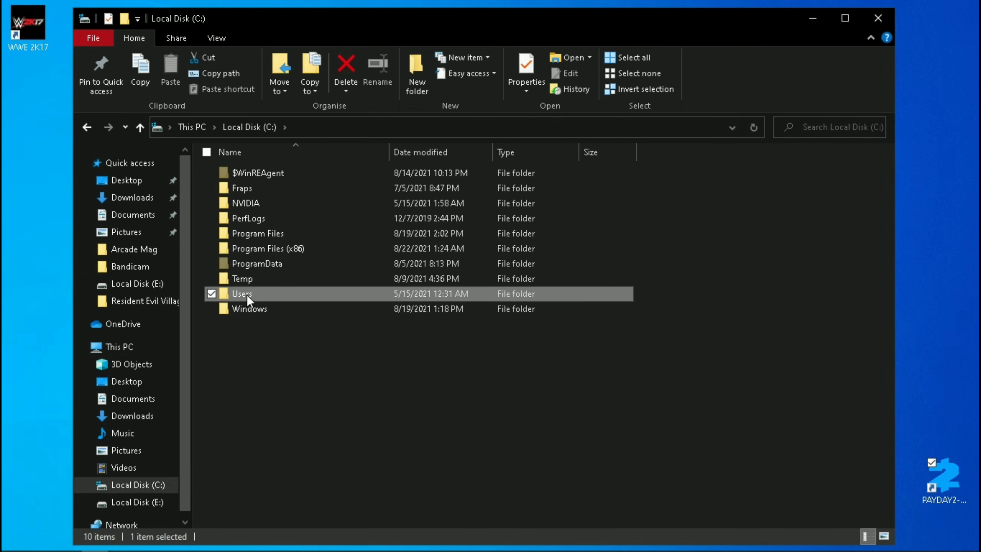
pyautogui.doubleClick(245, 294)
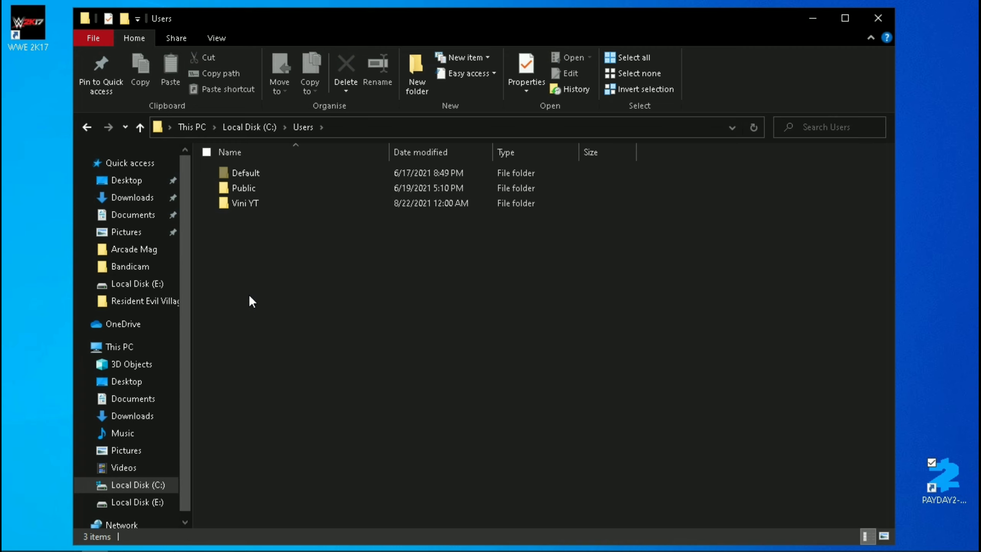
pyautogui.doubleClick(310, 203)
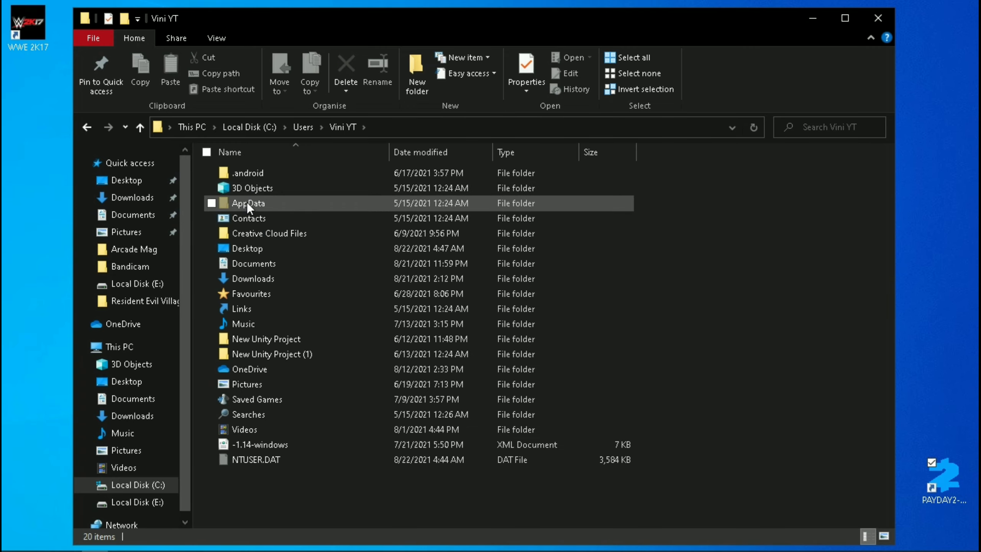
pyautogui.doubleClick(298, 203)
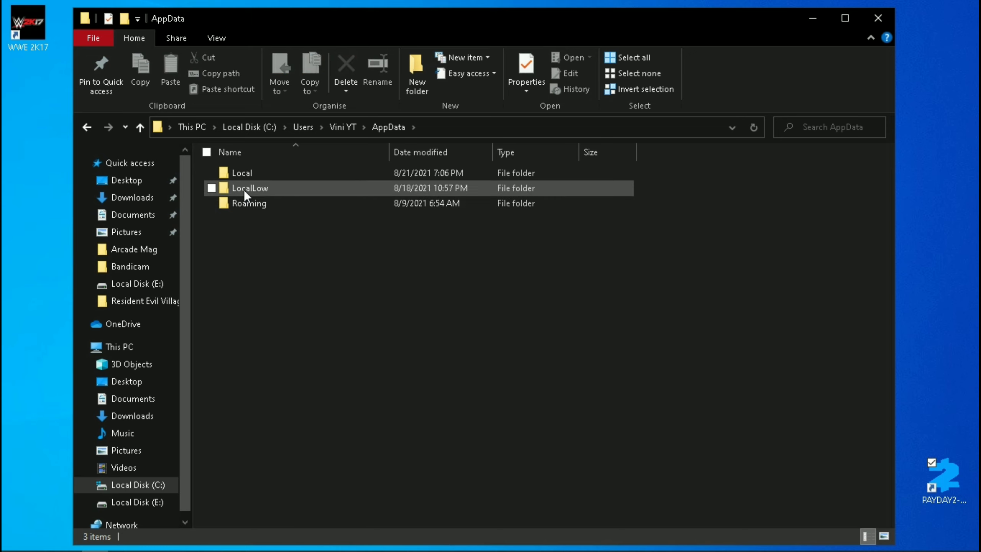
pyautogui.doubleClick(258, 175)
pyautogui.scroll(-2, 275, 236)
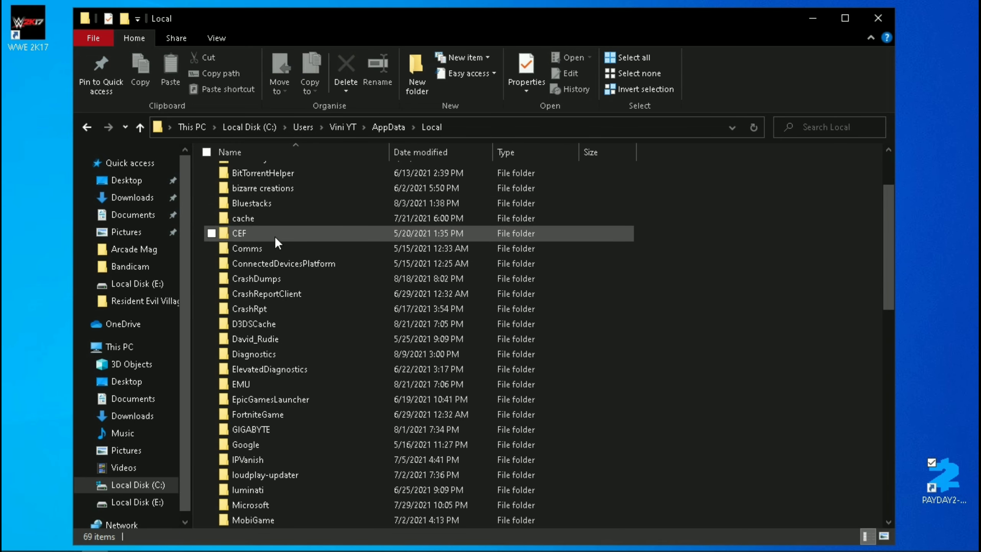
pyautogui.scroll(-8, 275, 237)
pyautogui.scroll(-4, 280, 250)
pyautogui.scroll(1, 284, 260)
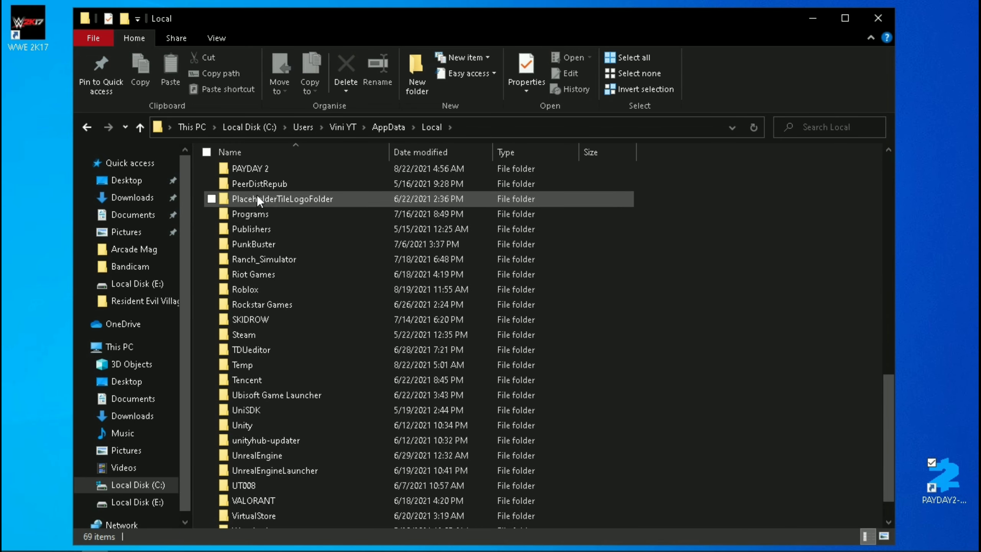
pyautogui.scroll(1, 257, 171)
pyautogui.scroll(1, 273, 175)
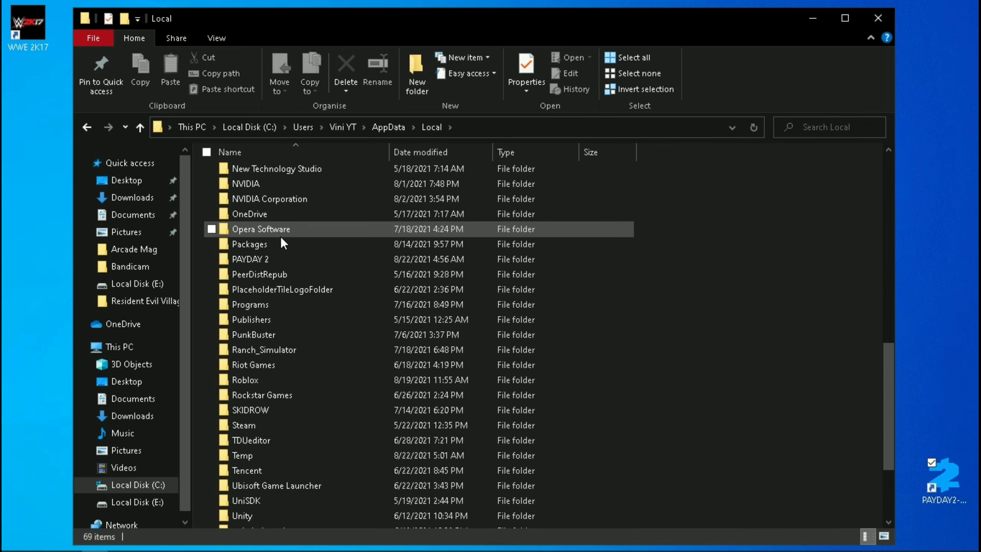
pyautogui.doubleClick(273, 263)
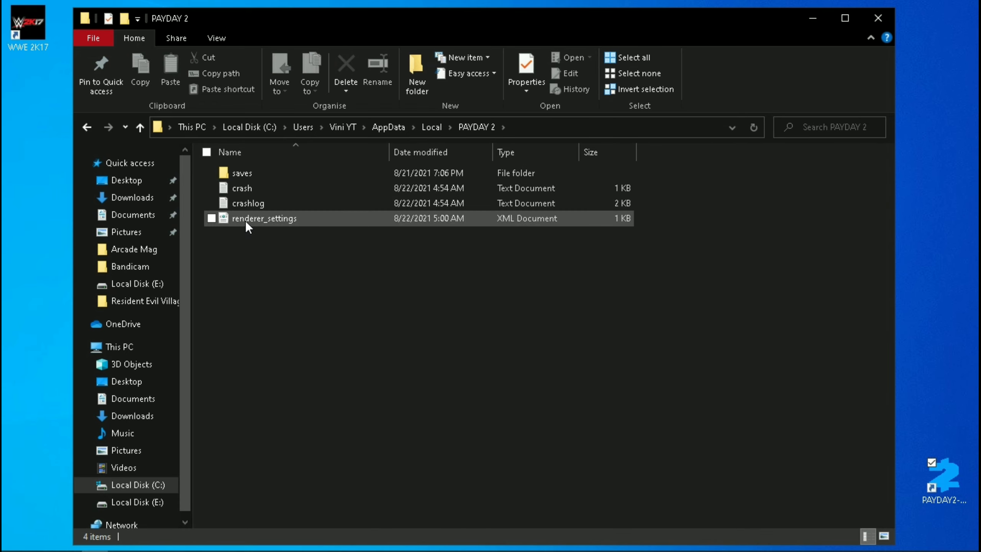
pyautogui.click(248, 221)
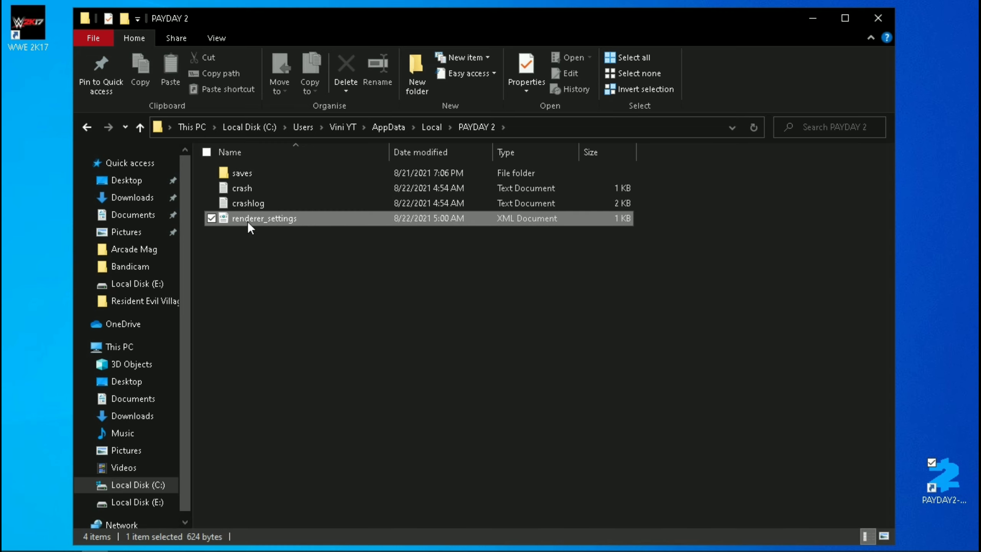
# Edit renderer_settings in Notepad, paste the very-low settings block over its closing lines, and save
pyautogui.rightClick(248, 221)
pyautogui.click(254, 230)
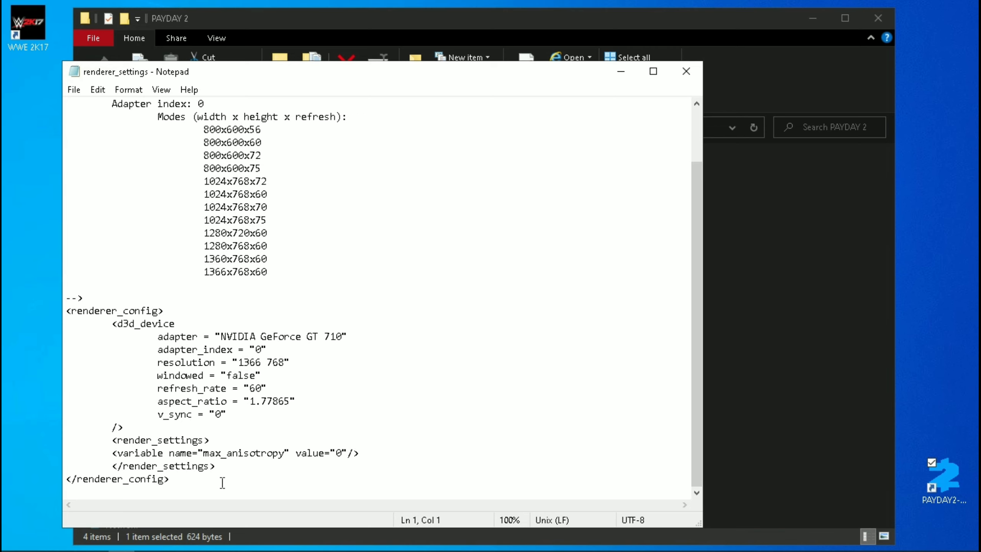
pyautogui.moveTo(137, 458); pyautogui.dragTo(108, 428)
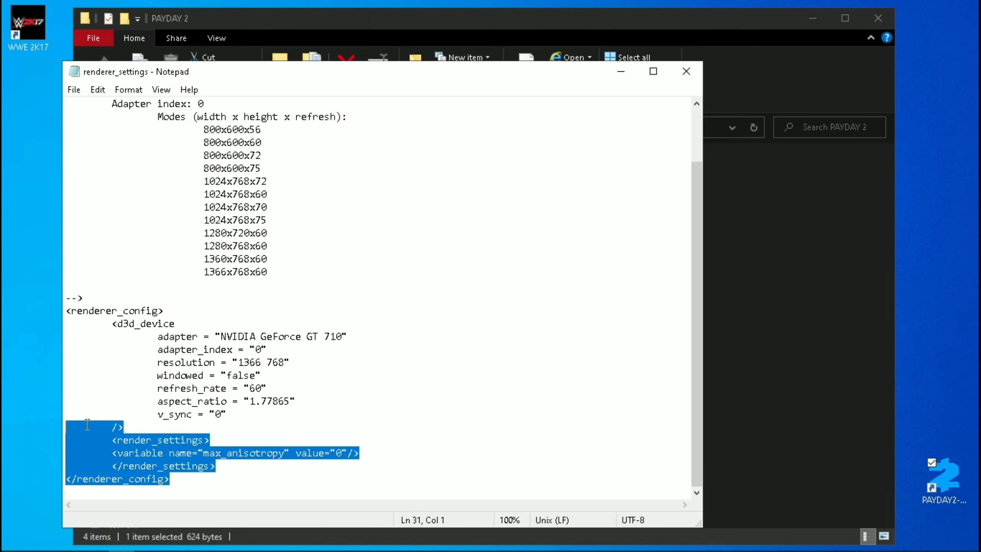
pyautogui.hotkey('ctrl', 'v')
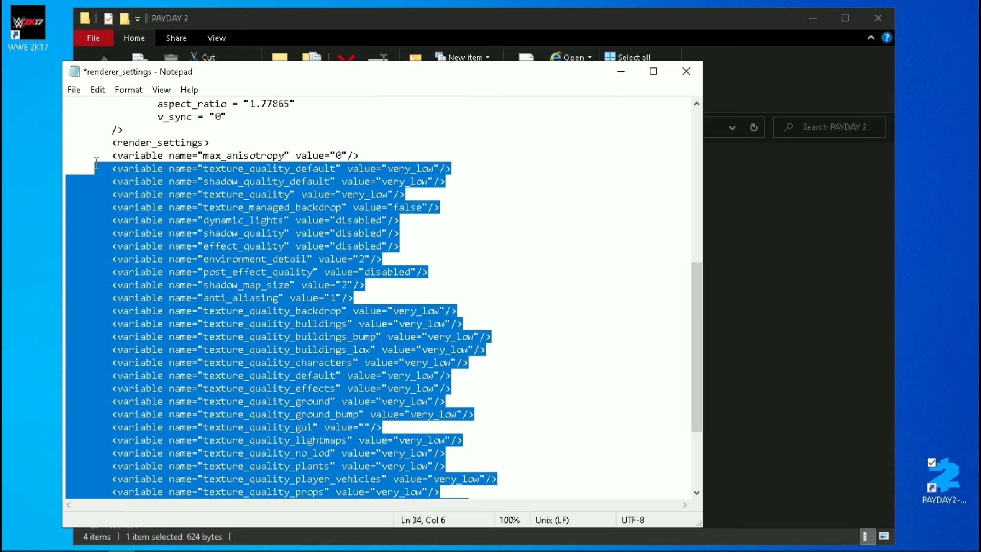
pyautogui.click(294, 208)
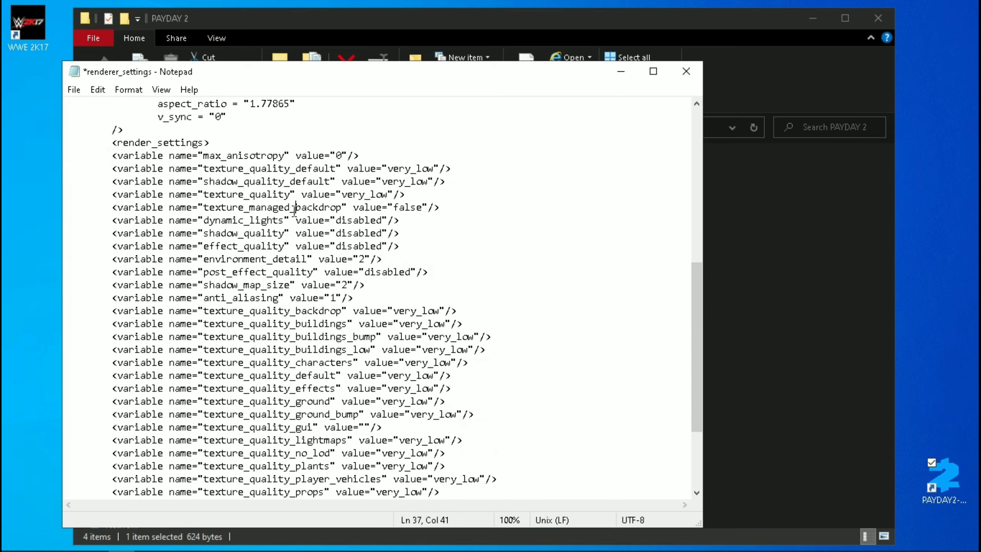
pyautogui.scroll(-1, 296, 211)
pyautogui.scroll(-1, 295, 211)
pyautogui.scroll(1, 298, 218)
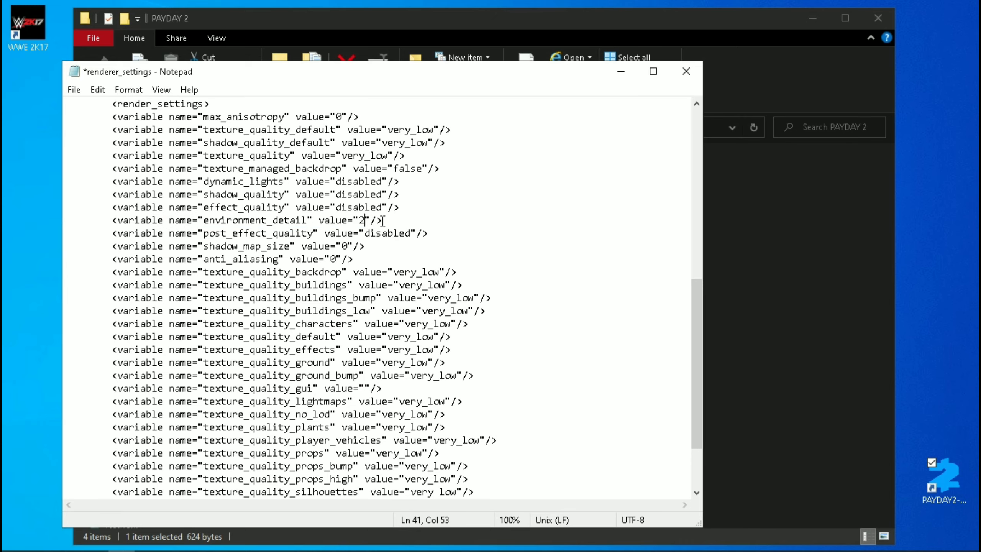
pyautogui.scroll(-3, 382, 222)
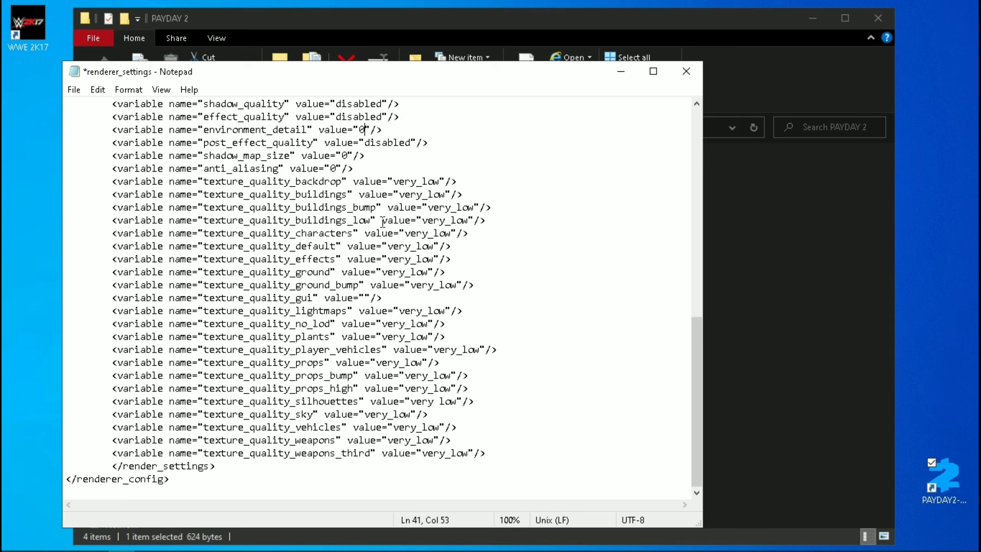
pyautogui.scroll(1, 383, 222)
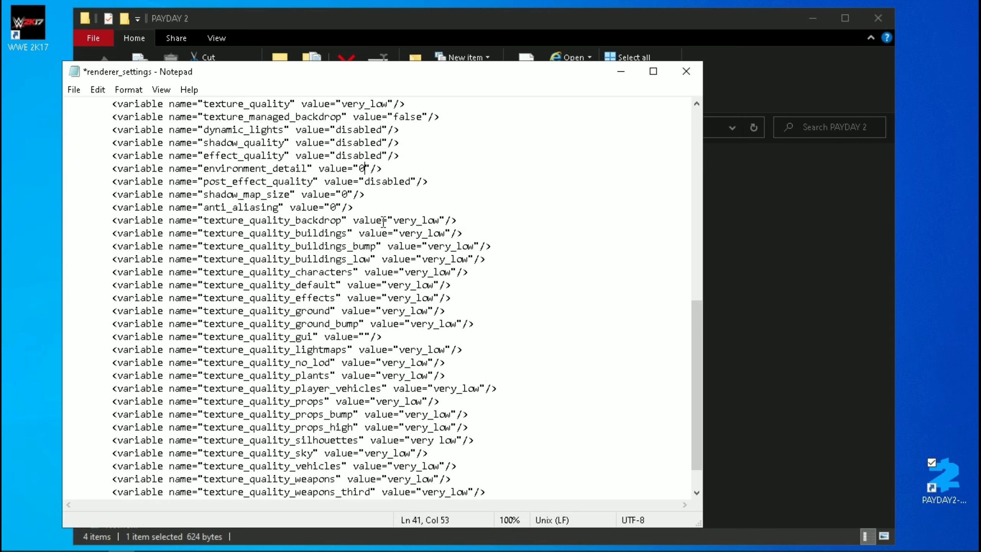
pyautogui.scroll(4, 383, 222)
pyautogui.scroll(4, 383, 222)
pyautogui.scroll(1, 382, 221)
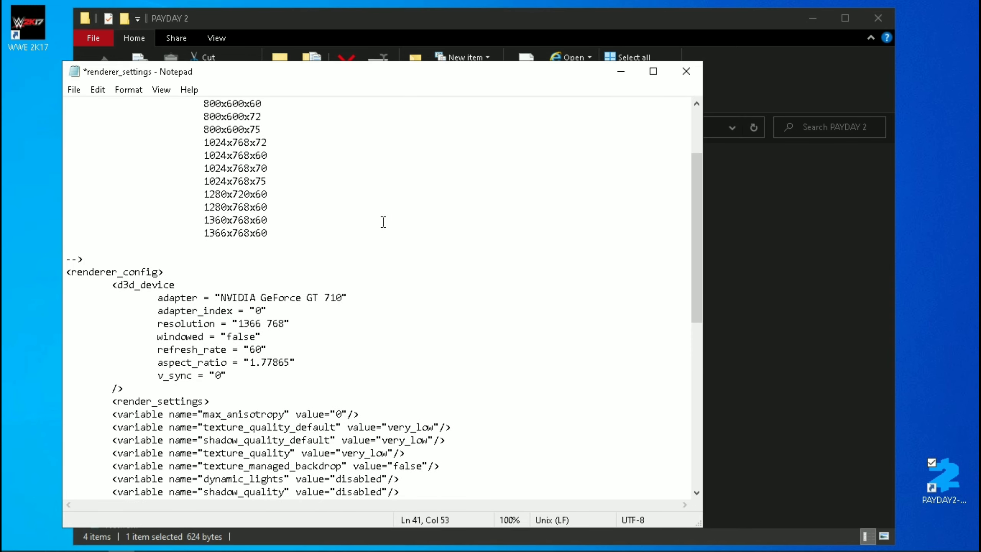
pyautogui.click(74, 91)
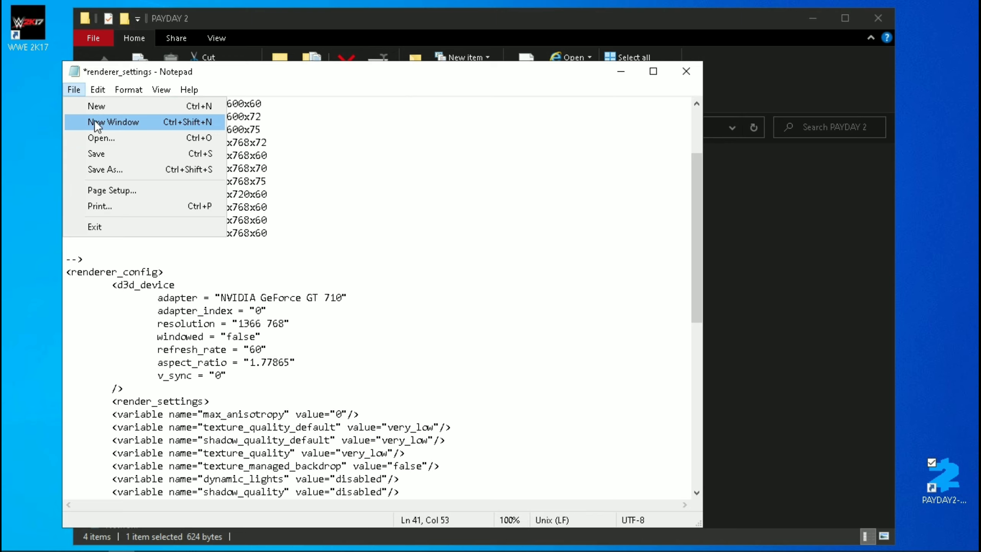
pyautogui.click(103, 153)
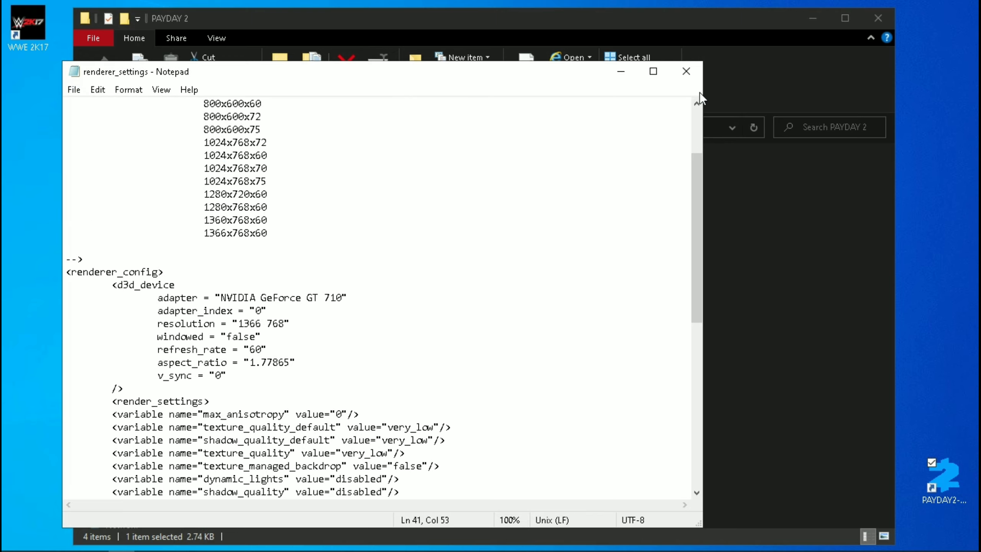
# Close Notepad and set renderer_settings to Read-only in its Properties
pyautogui.click(686, 72)
pyautogui.click(260, 260)
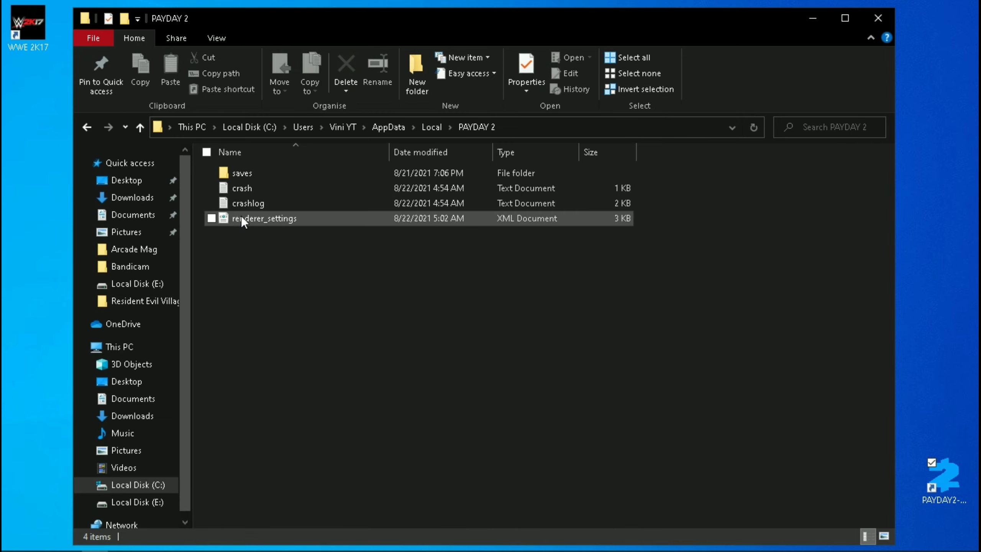
pyautogui.click(258, 221)
pyautogui.rightClick(266, 238)
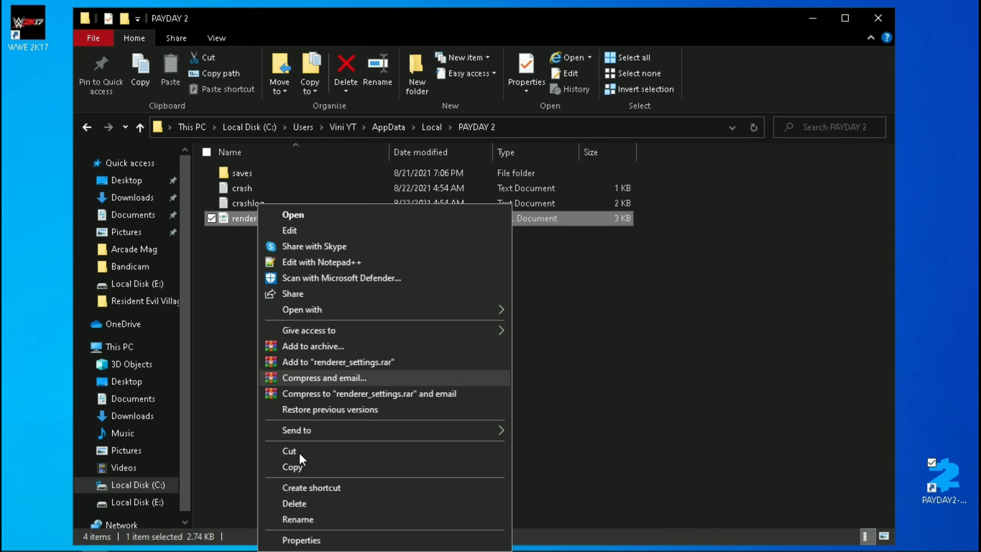
pyautogui.click(299, 540)
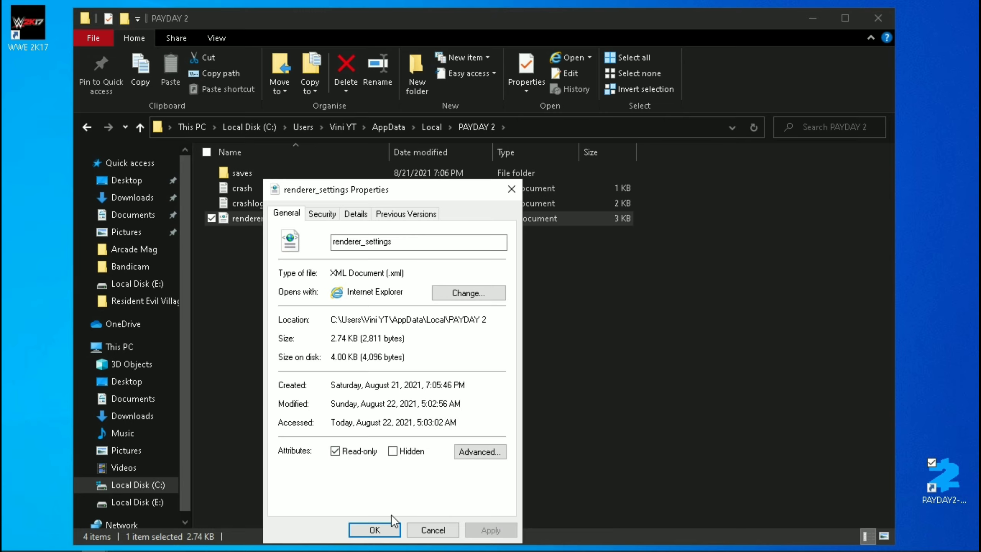
pyautogui.click(375, 530)
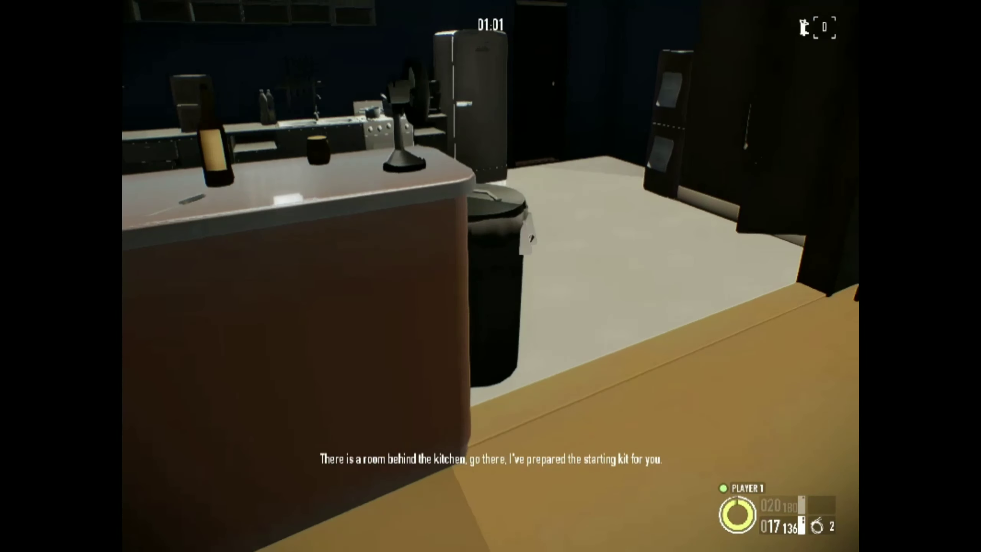
# Walk from the kitchen to the starter kit table, then through the door toward the alley
pyautogui.press('w')
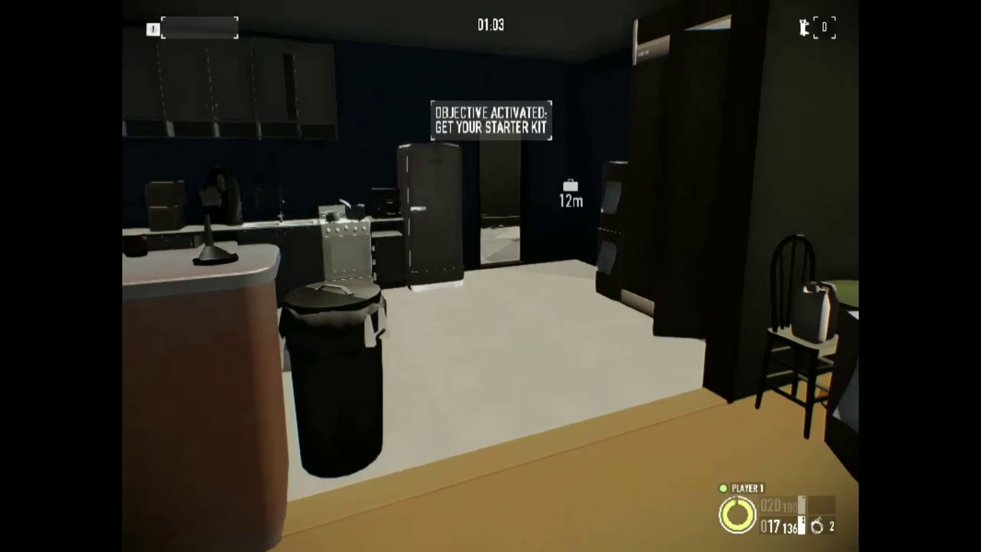
pyautogui.press('w')
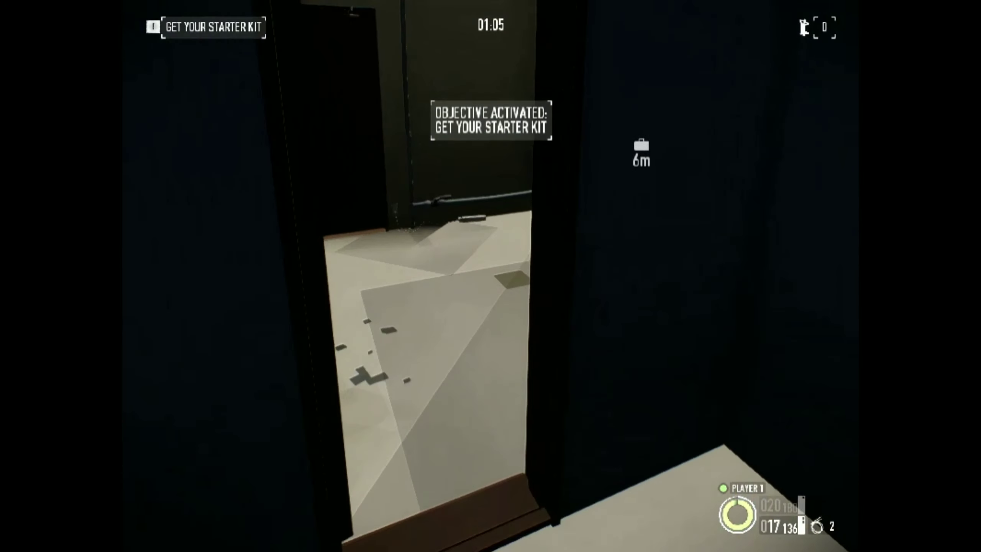
pyautogui.press('w')
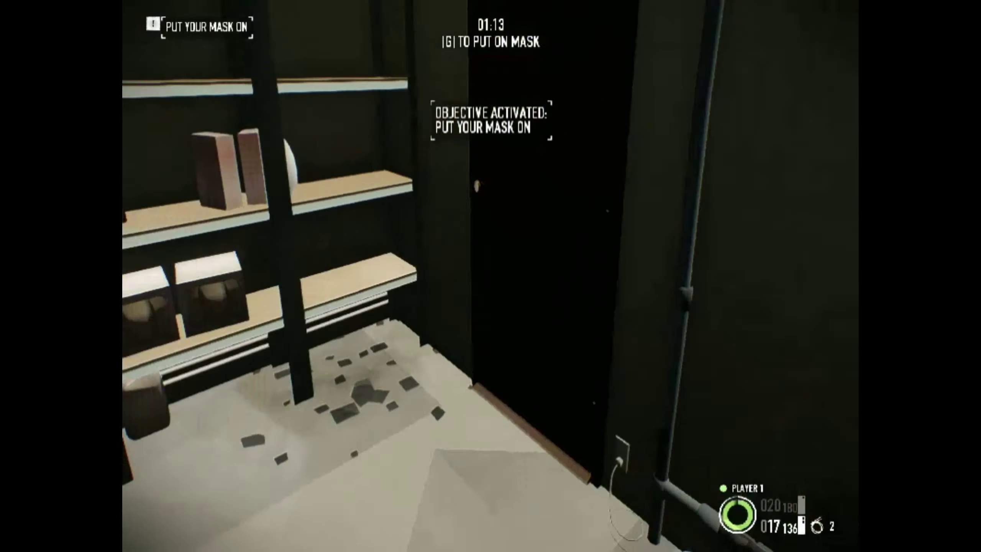
pyautogui.press('s')
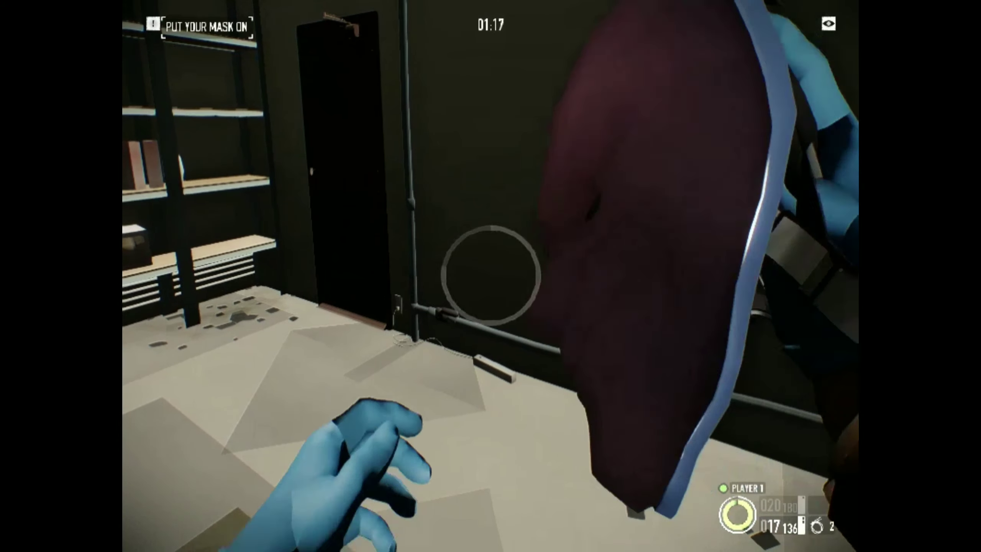
pyautogui.press('w')
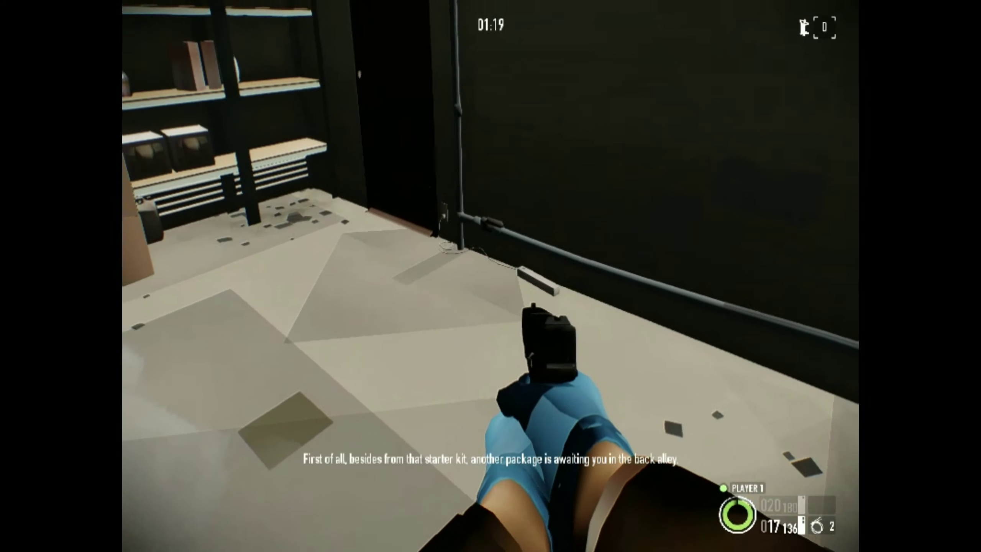
pyautogui.press('s')
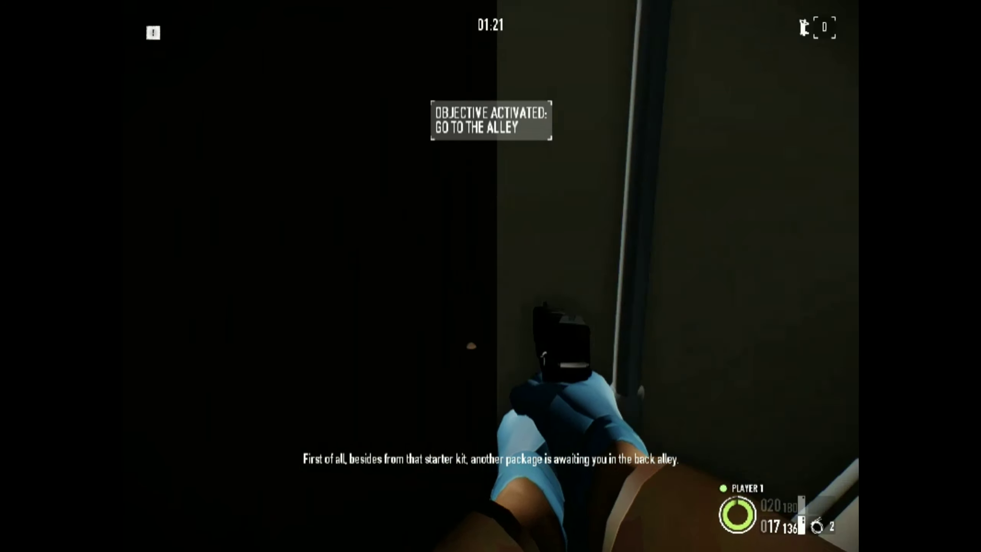
pyautogui.press('w')
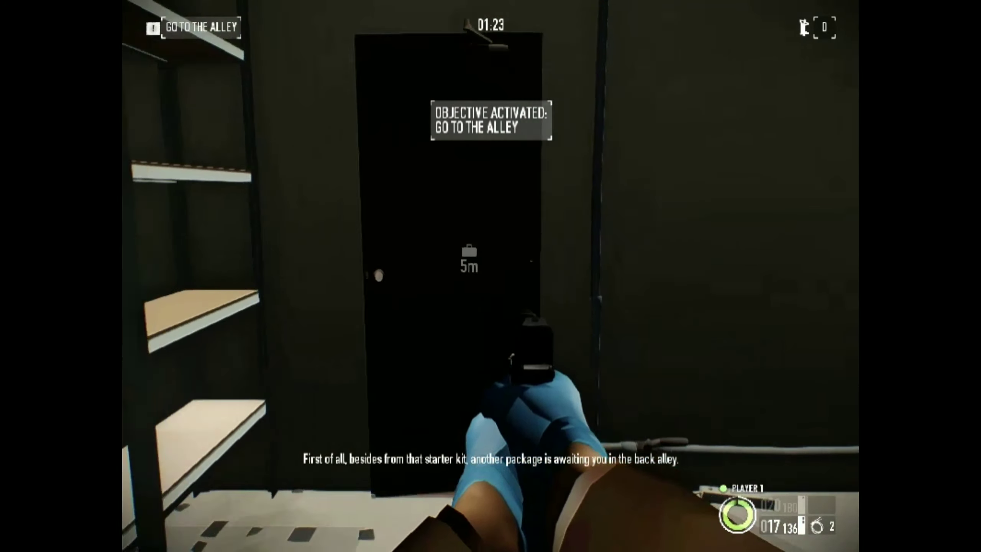